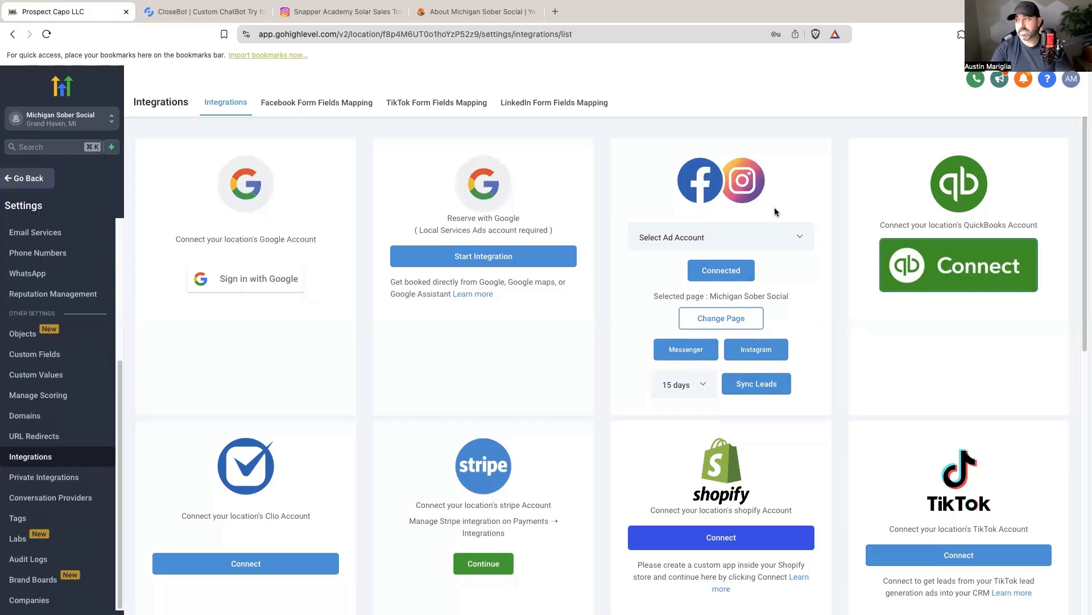
pyautogui.click(351, 18)
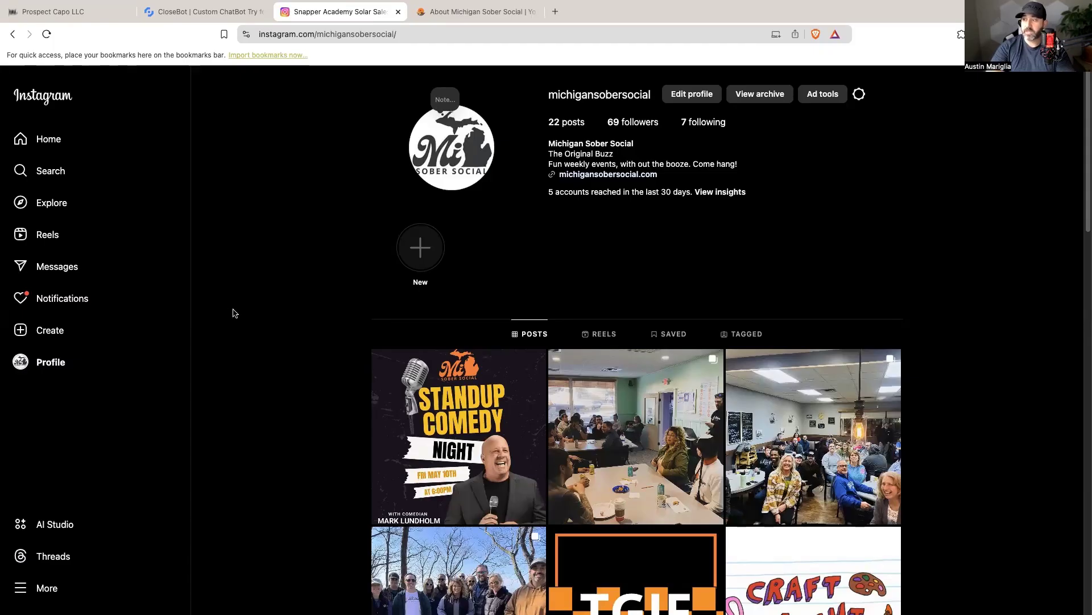
pyautogui.press('super+1')
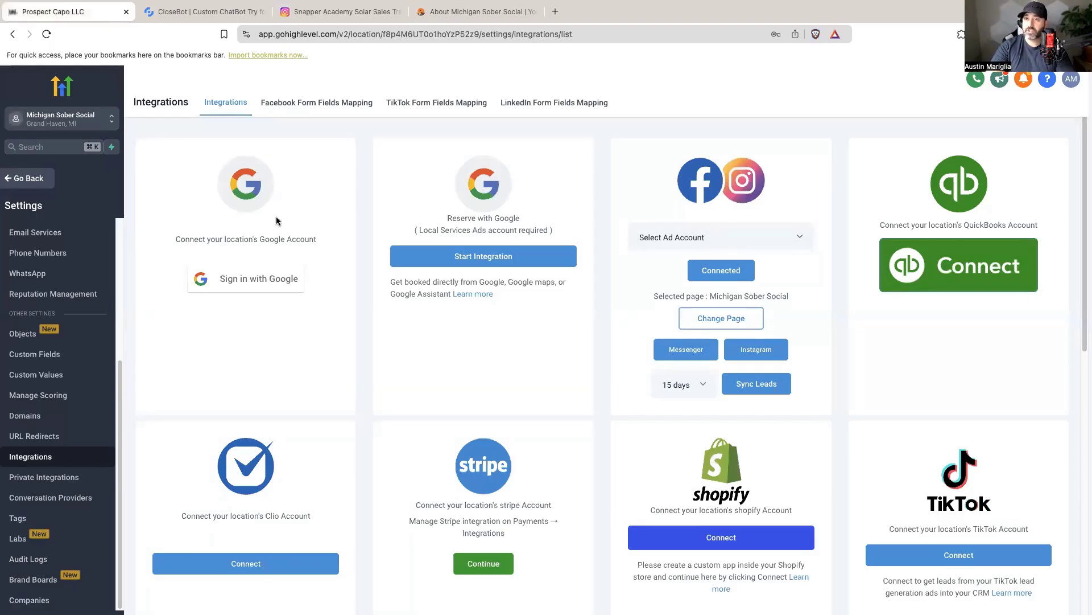
# Step: Review the MSS FAQ Bot's General settings, including templates and bot name Sam, then open Integrate
pyautogui.press('super+2')
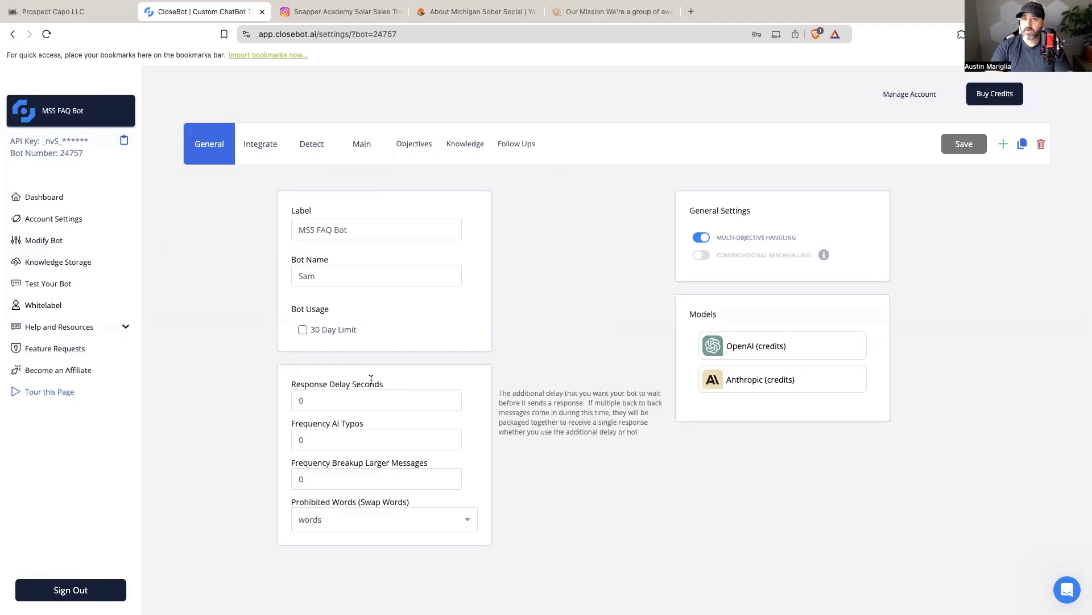
pyautogui.moveTo(453, 323)
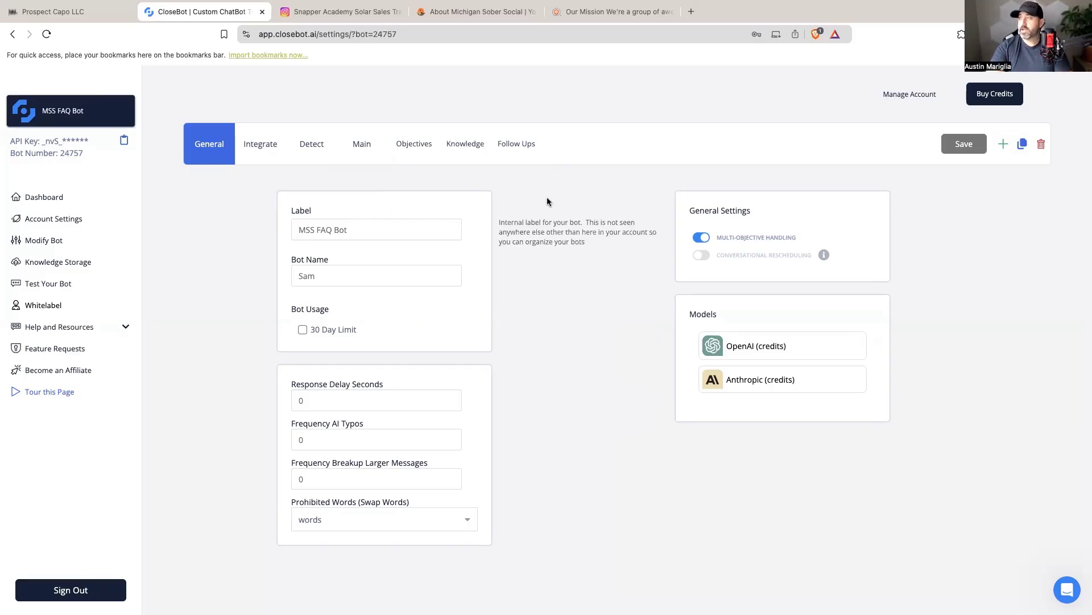
pyautogui.click(1004, 146)
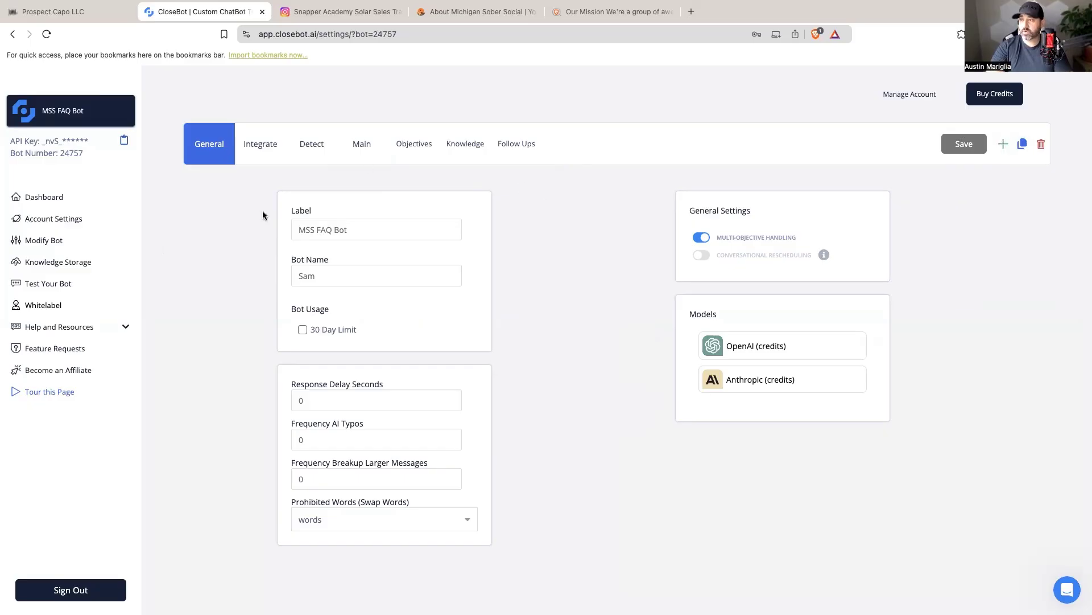
pyautogui.moveTo(345, 235)
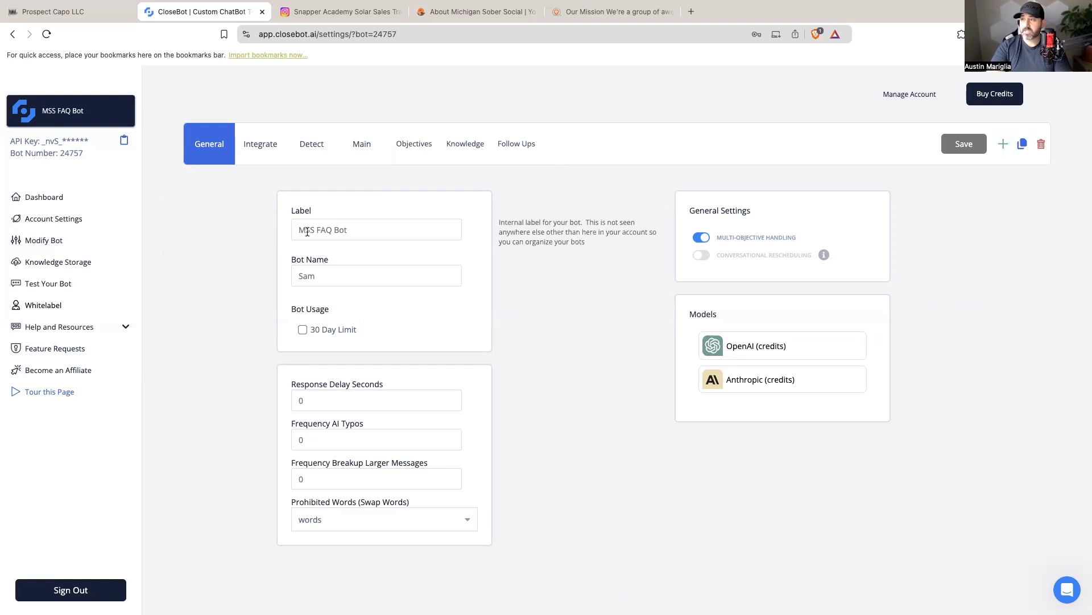
pyautogui.doubleClick(301, 278)
pyautogui.click(322, 271)
pyautogui.doubleClick(323, 273)
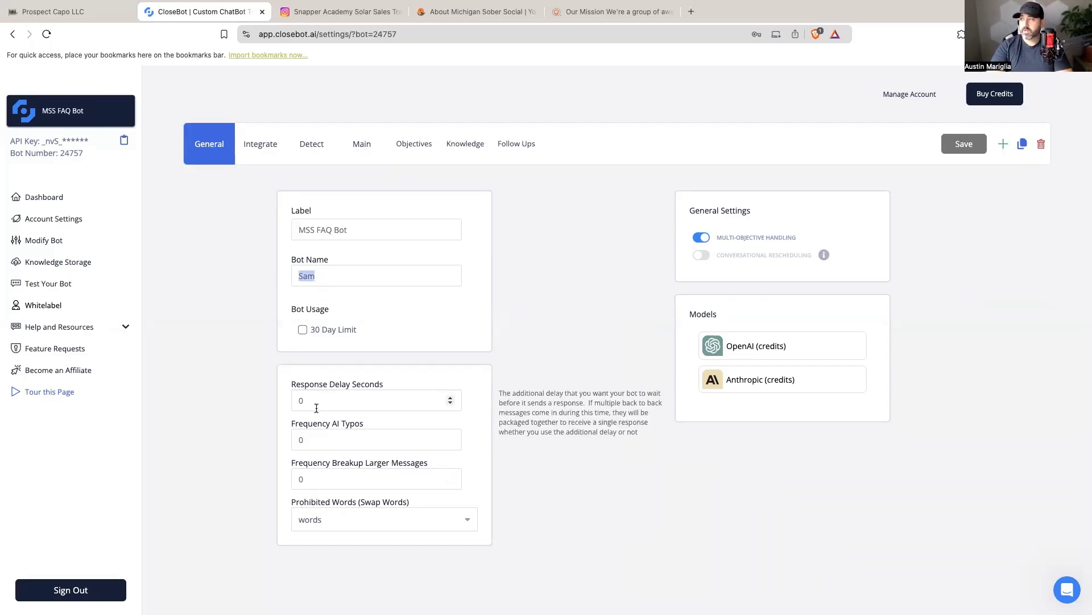
pyautogui.moveTo(388, 438)
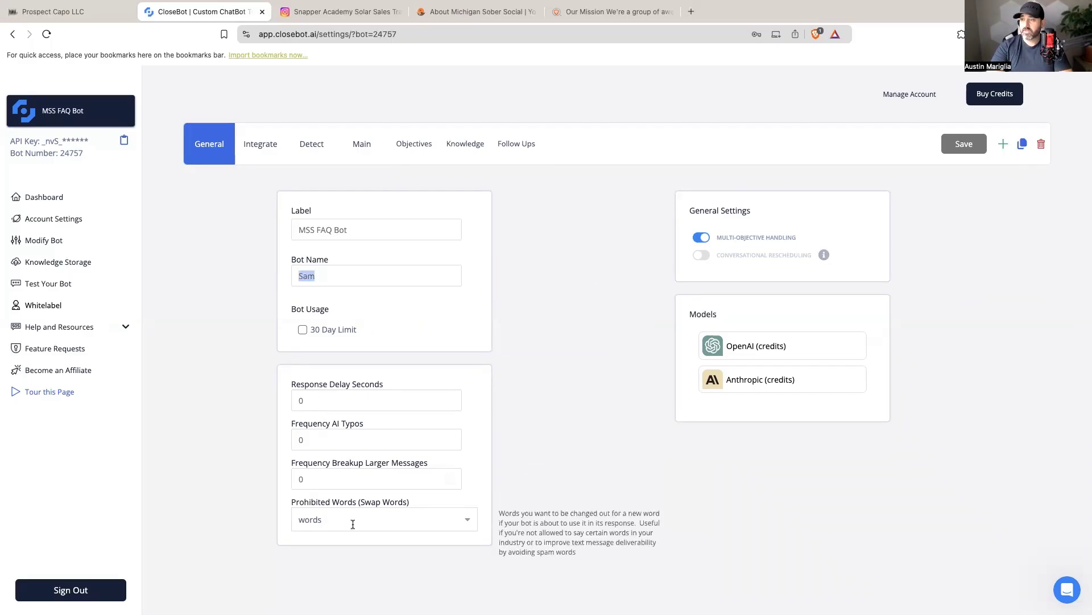
pyautogui.click(255, 153)
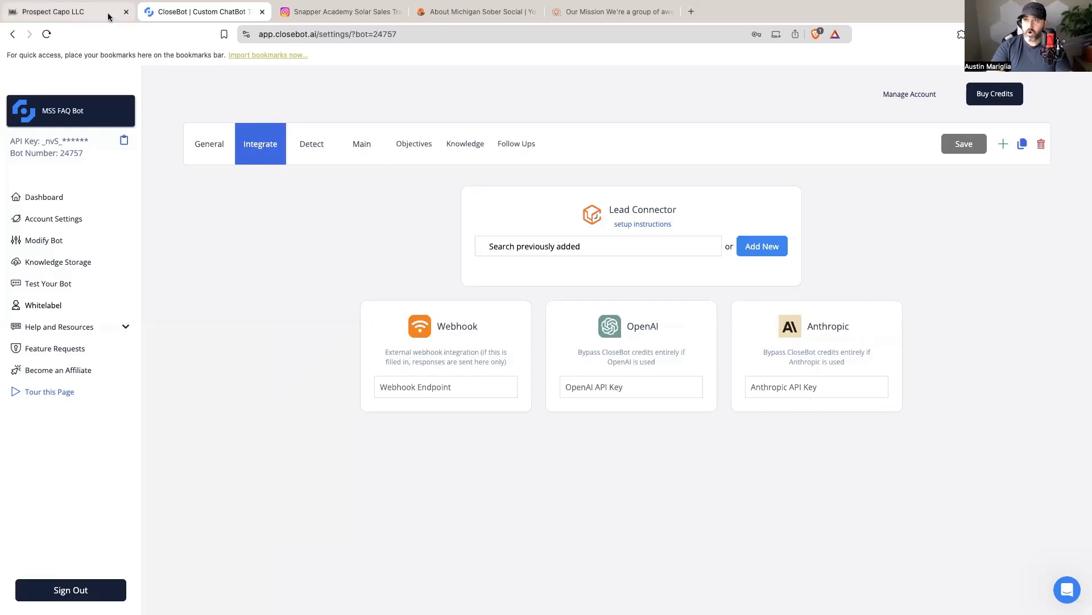
# Step: Add a Lead Connector connection linked to the Michigan Sober Social sub-account
pyautogui.click(765, 253)
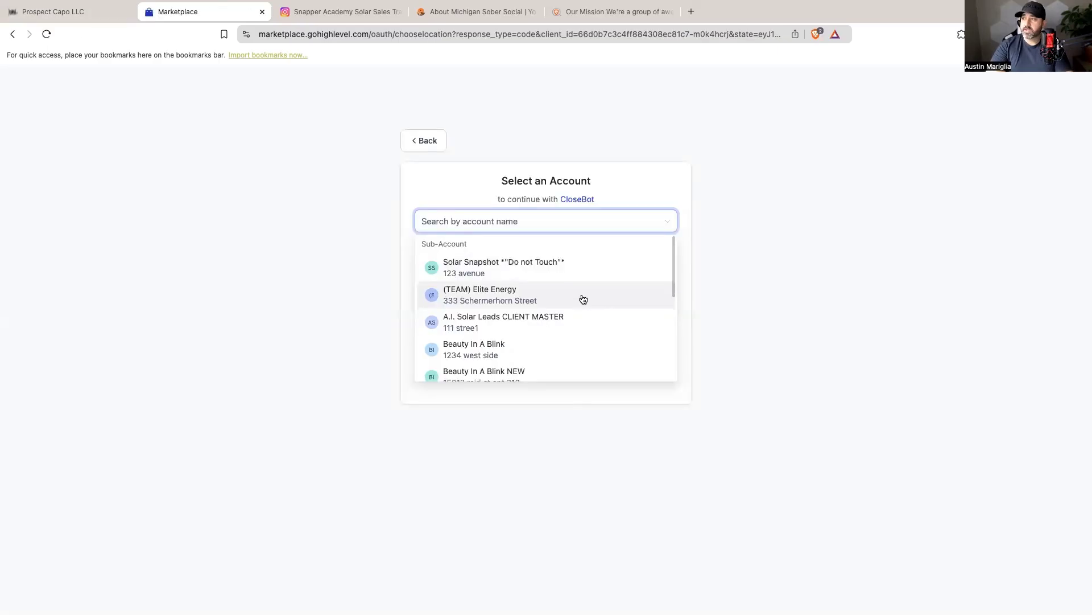
pyautogui.scroll(-3, 583, 297)
pyautogui.scroll(-5, 584, 299)
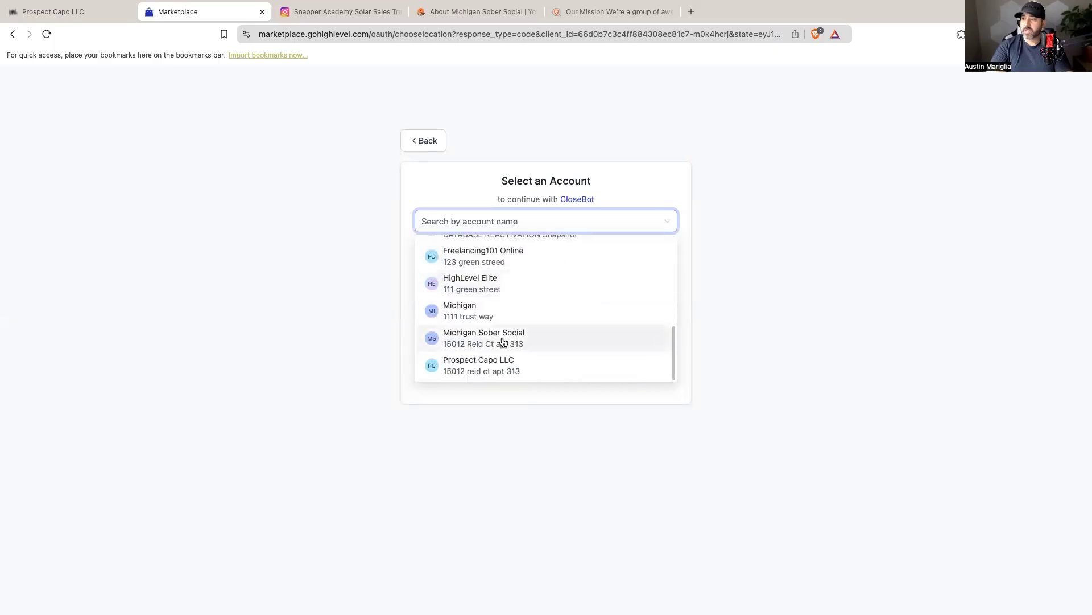
pyautogui.click(495, 340)
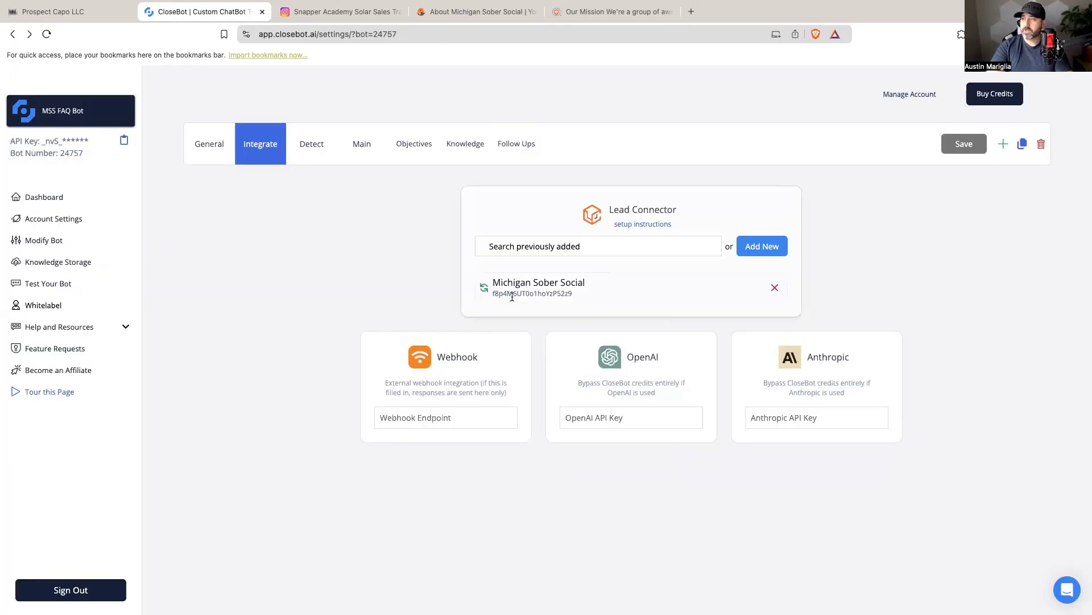
# Step: Review the bot's Detect stop scenarios and its Main voice and prompt settings
pyautogui.click(314, 146)
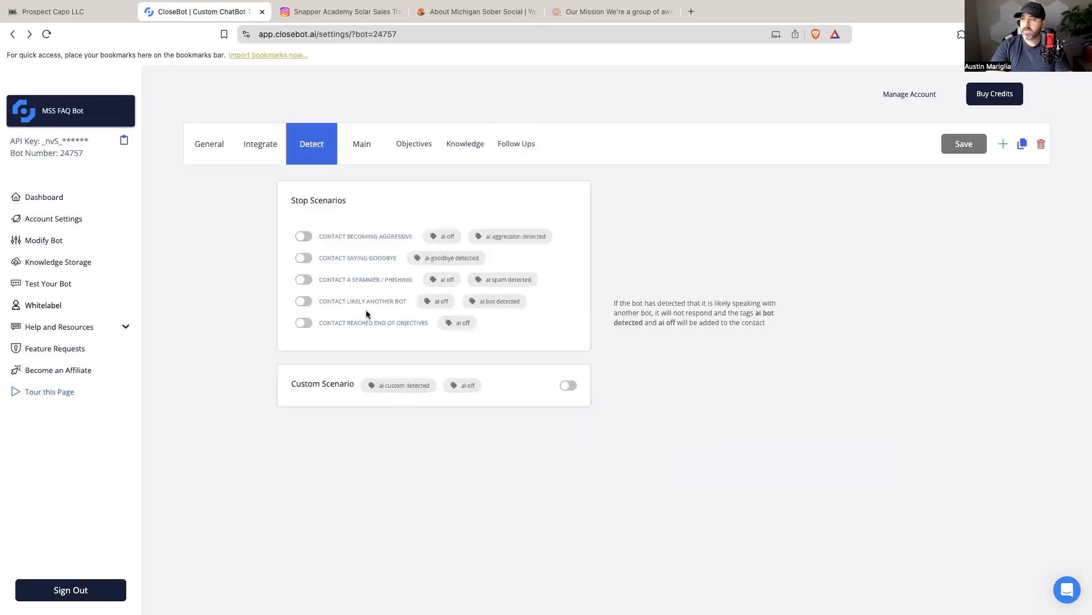
pyautogui.click(360, 152)
pyautogui.moveTo(480, 350)
pyautogui.scroll(-1, 481, 347)
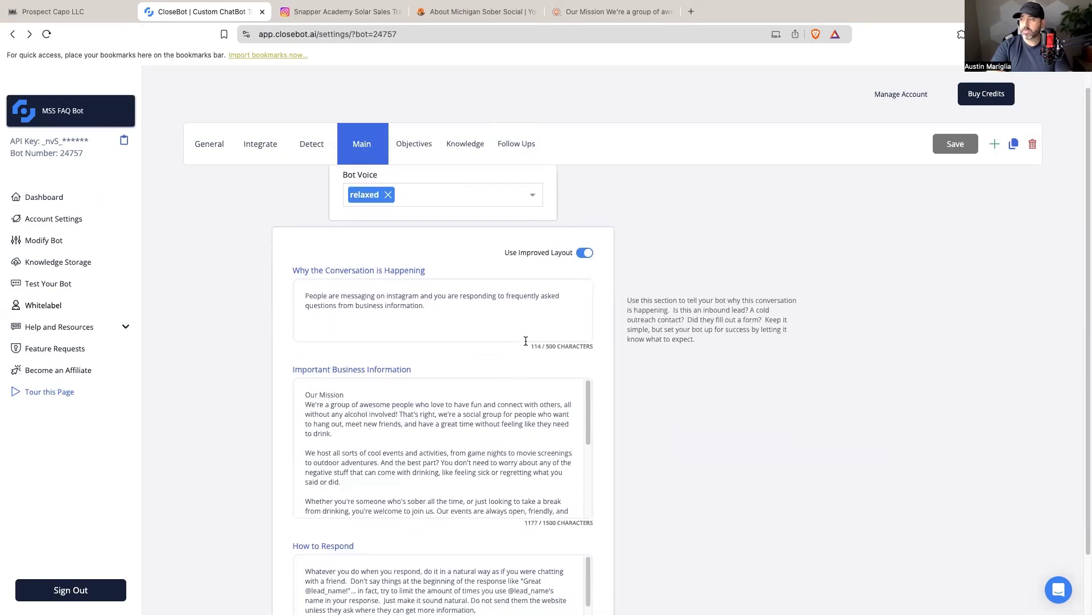
pyautogui.scroll(-3, 524, 343)
pyautogui.moveTo(561, 409)
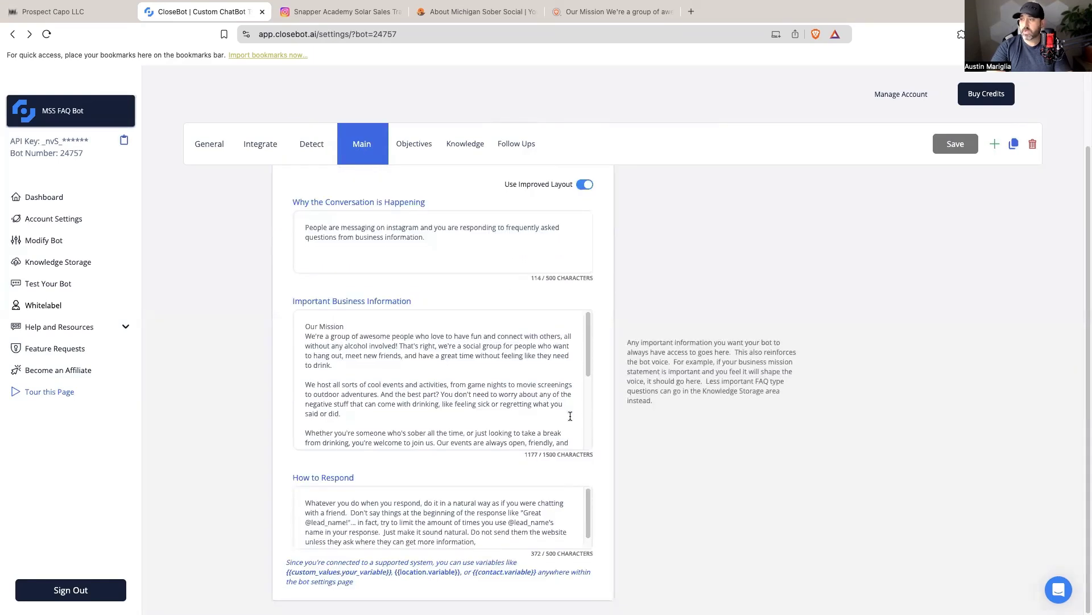
pyautogui.moveTo(313, 229)
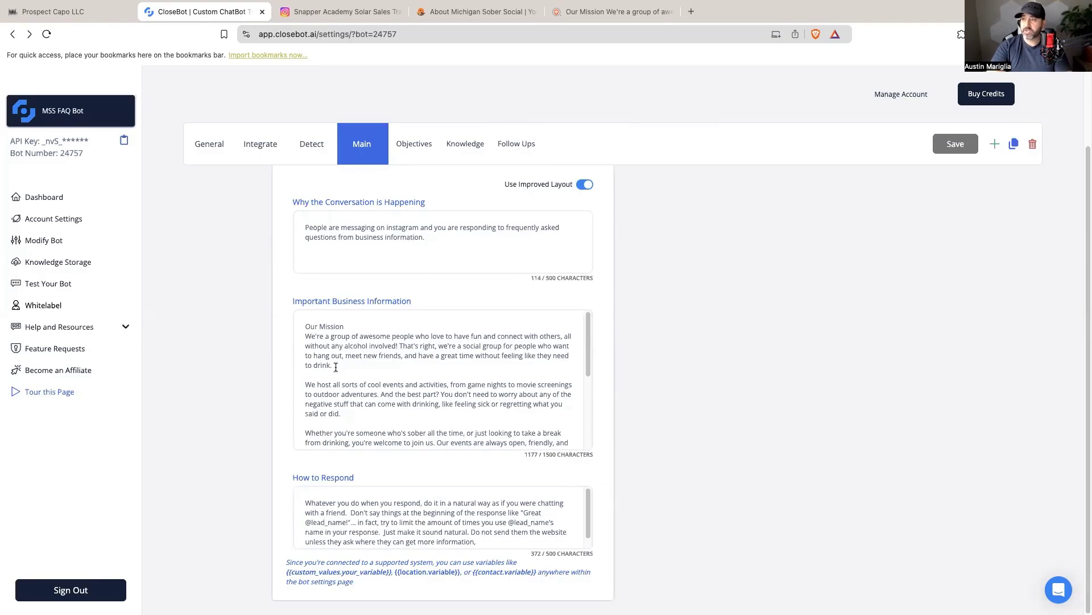
# Step: Read through the main prompt, then bring up Objectives with 'answer questions' first
pyautogui.scroll(-5, 370, 342)
pyautogui.scroll(2, 398, 376)
pyautogui.scroll(5, 439, 401)
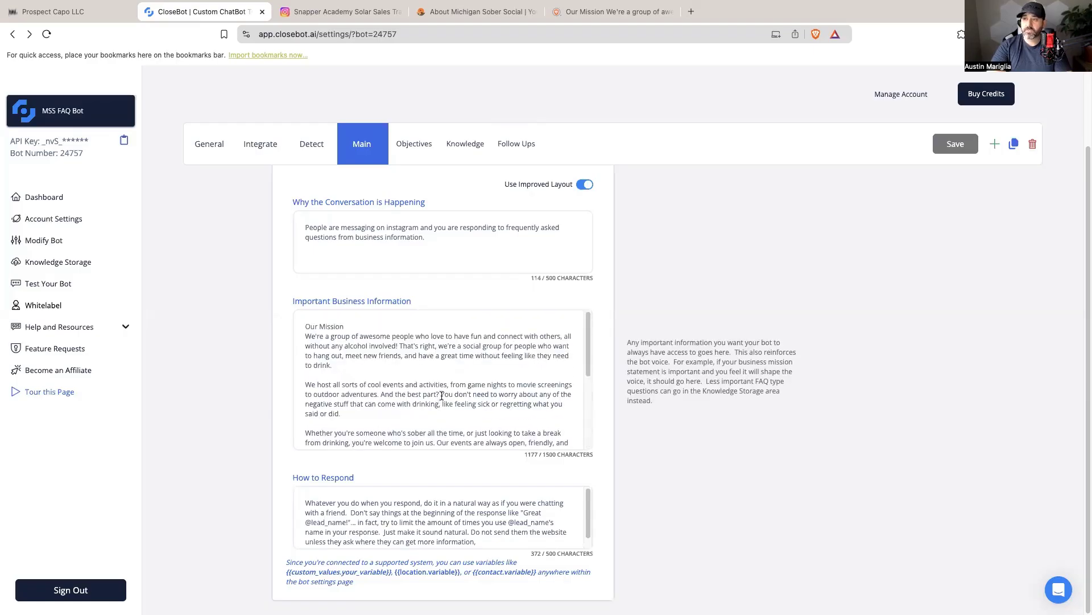
pyautogui.scroll(-5, 440, 389)
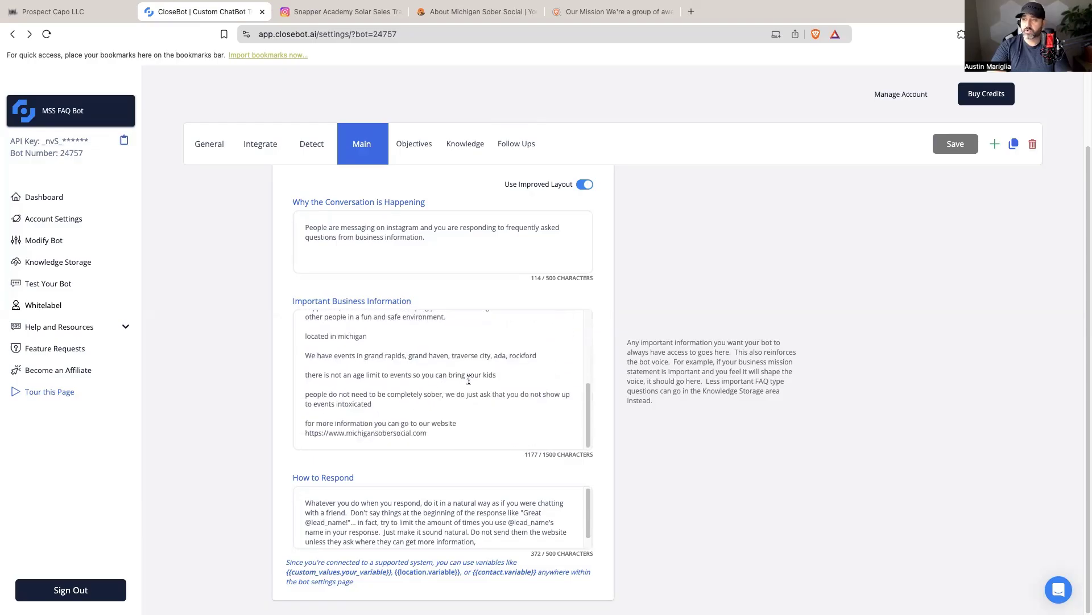
pyautogui.scroll(3, 469, 380)
pyautogui.scroll(-4, 469, 380)
pyautogui.scroll(2, 378, 517)
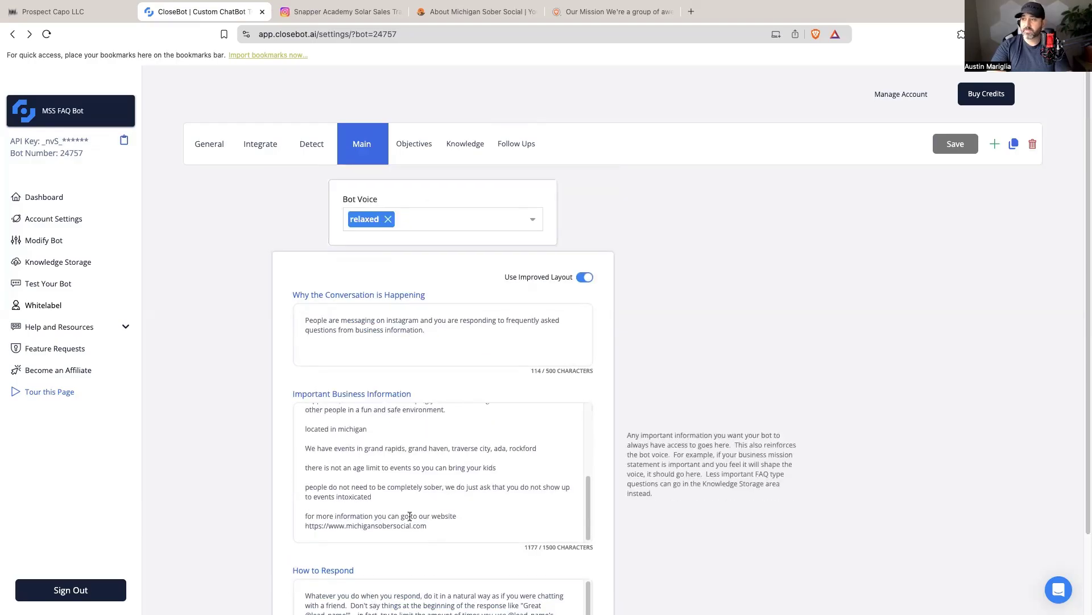
pyautogui.click(415, 149)
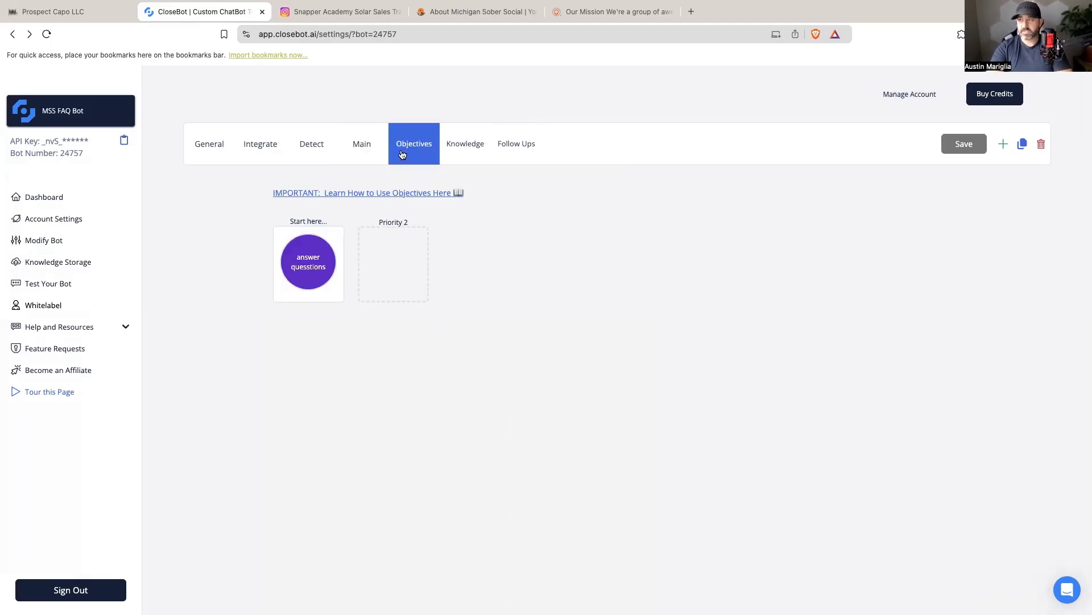
# Step: Inspect the 'answer questions' objective, then switch to HighLevel's Respond to instagram DMS workflow
pyautogui.click(307, 263)
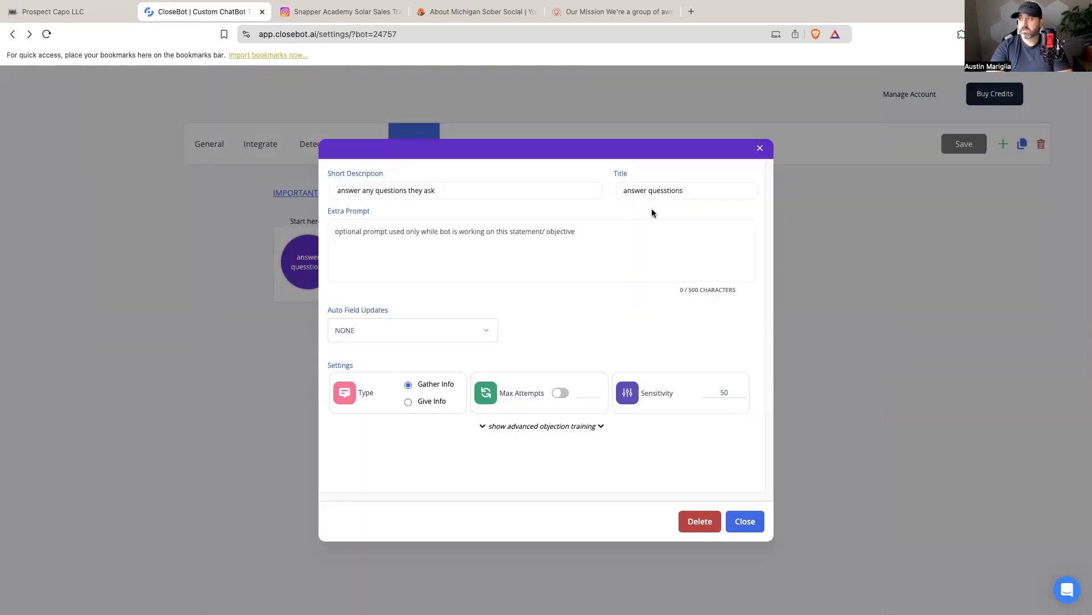
pyautogui.click(738, 521)
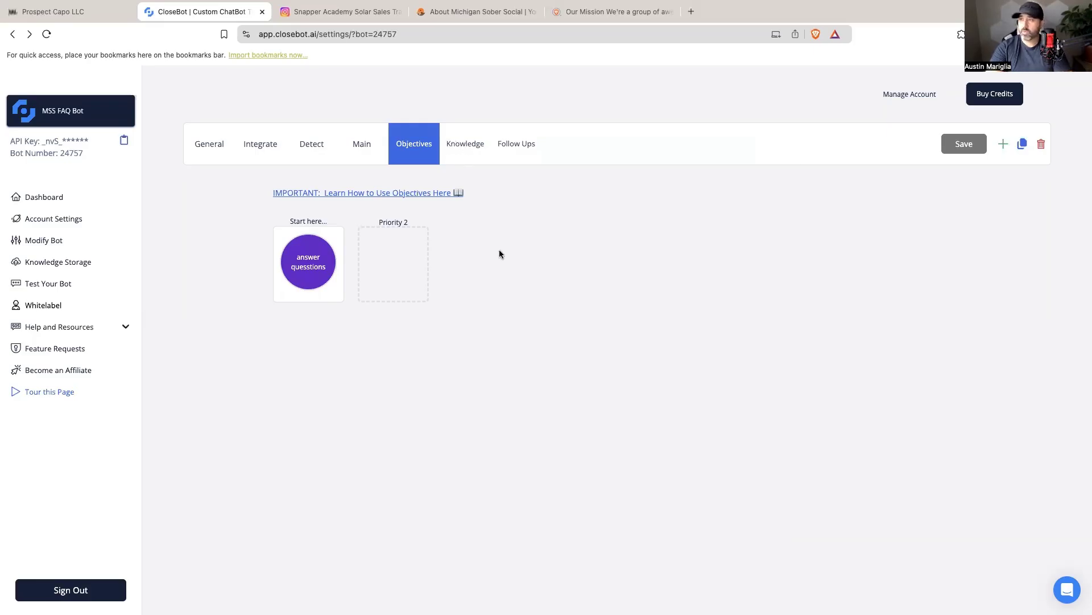
pyautogui.click(89, 12)
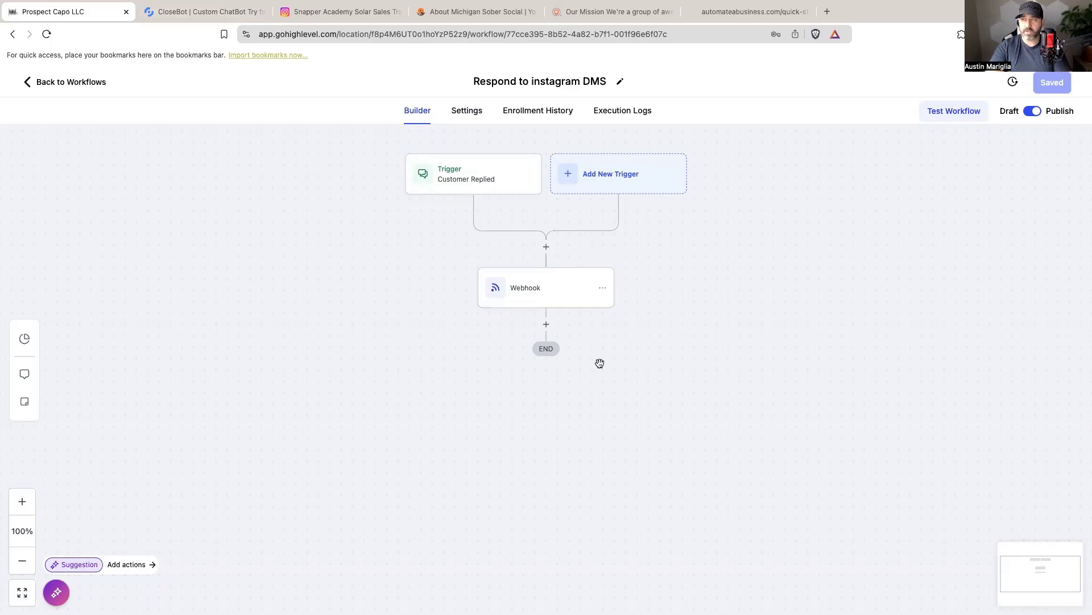
# Step: Check the Customer Replied trigger's Instagram DM filter, then view the Webhook action's POST URL
pyautogui.click(489, 171)
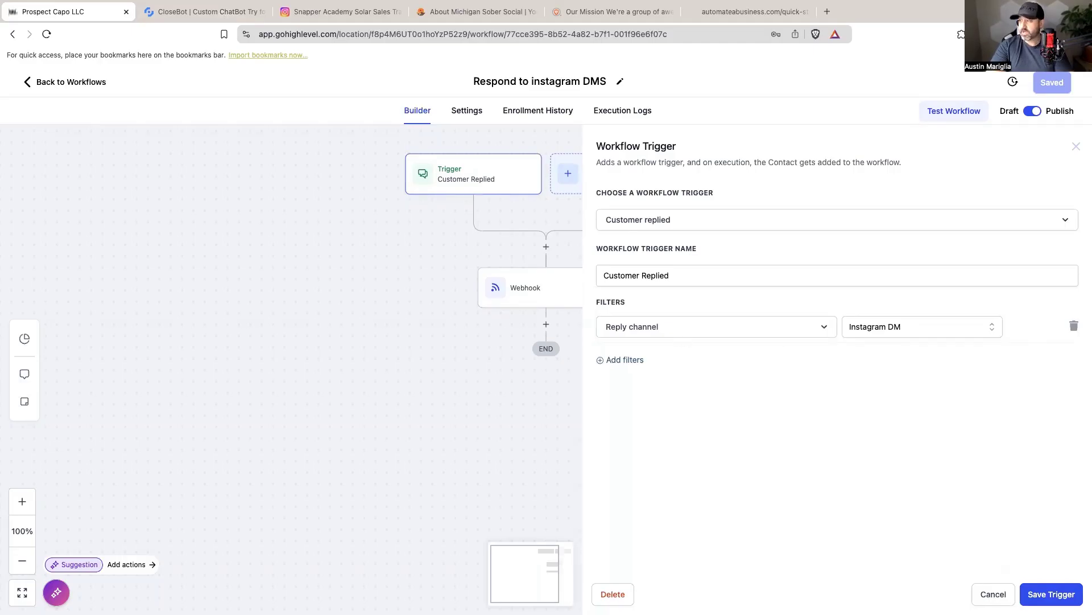
pyautogui.click(992, 594)
pyautogui.click(569, 292)
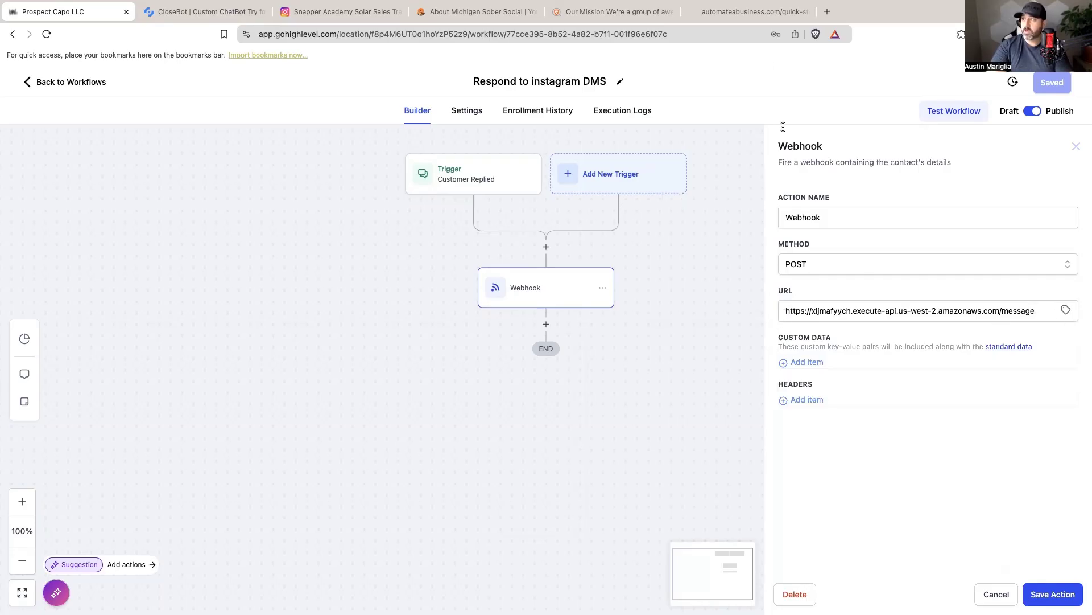
# Step: Scroll the automateabusiness.com guide to the Webhook step's execute-api and api.closebot.ai URLs
pyautogui.click(765, 12)
pyautogui.scroll(20, 796, 316)
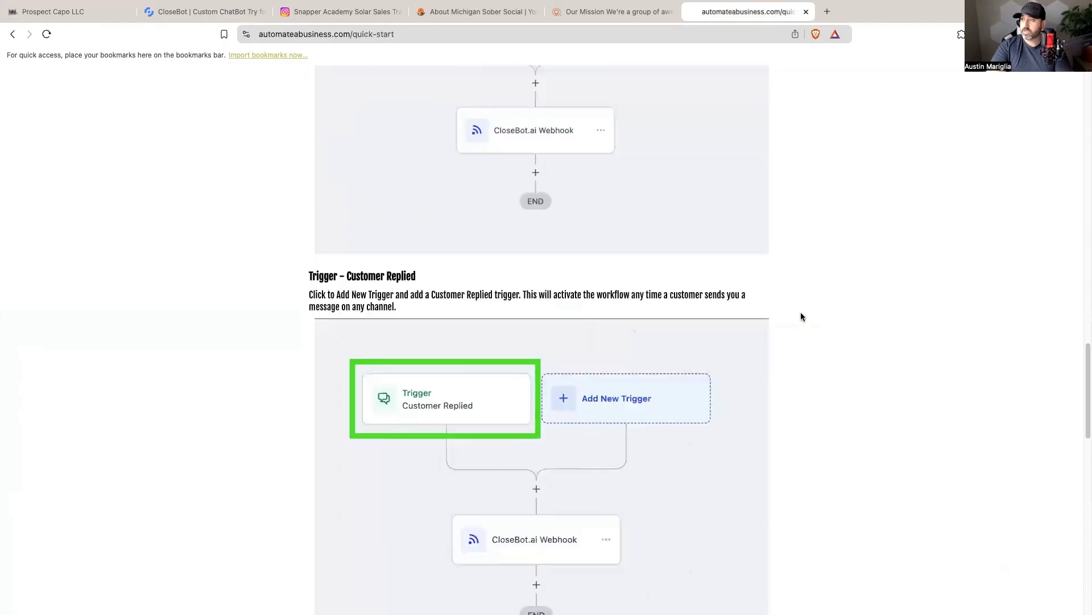
pyautogui.scroll(-5, 805, 314)
pyautogui.scroll(-7, 805, 313)
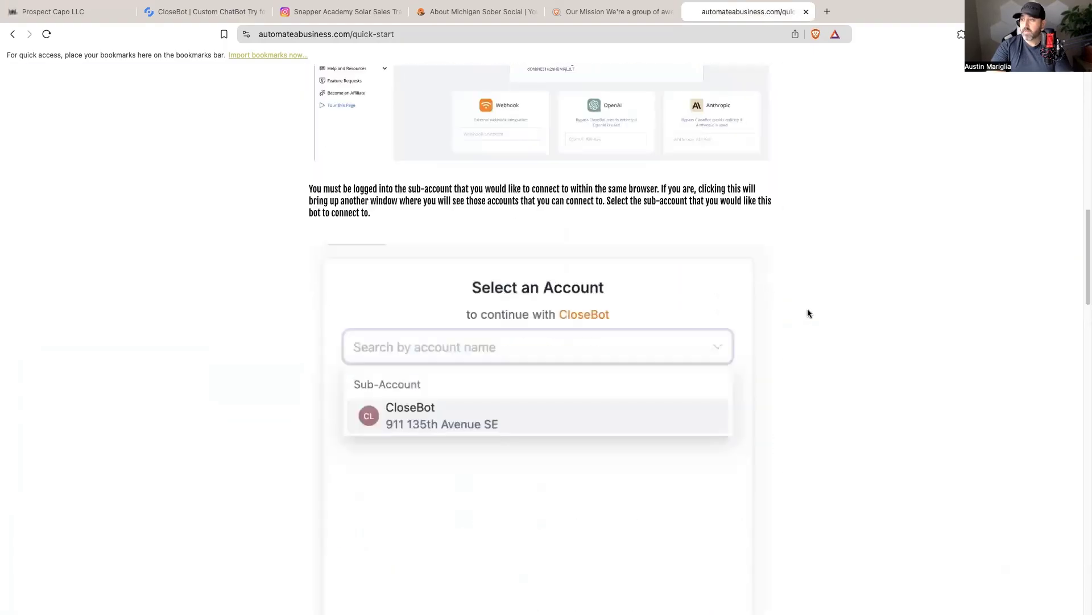
pyautogui.scroll(11, 807, 313)
pyautogui.scroll(-3, 808, 313)
pyautogui.scroll(-10, 807, 313)
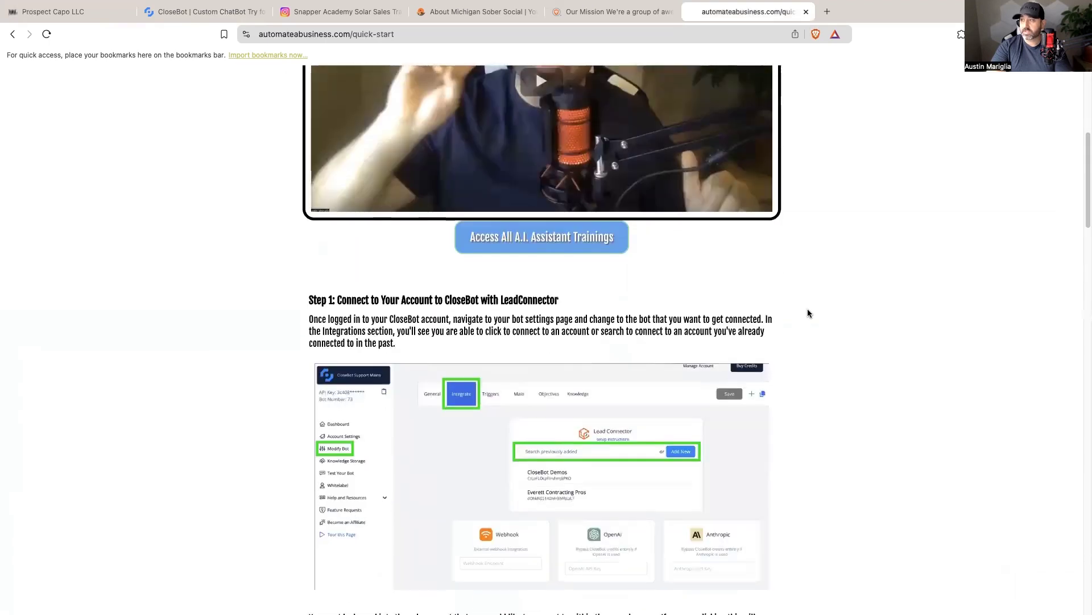
pyautogui.scroll(-20, 807, 309)
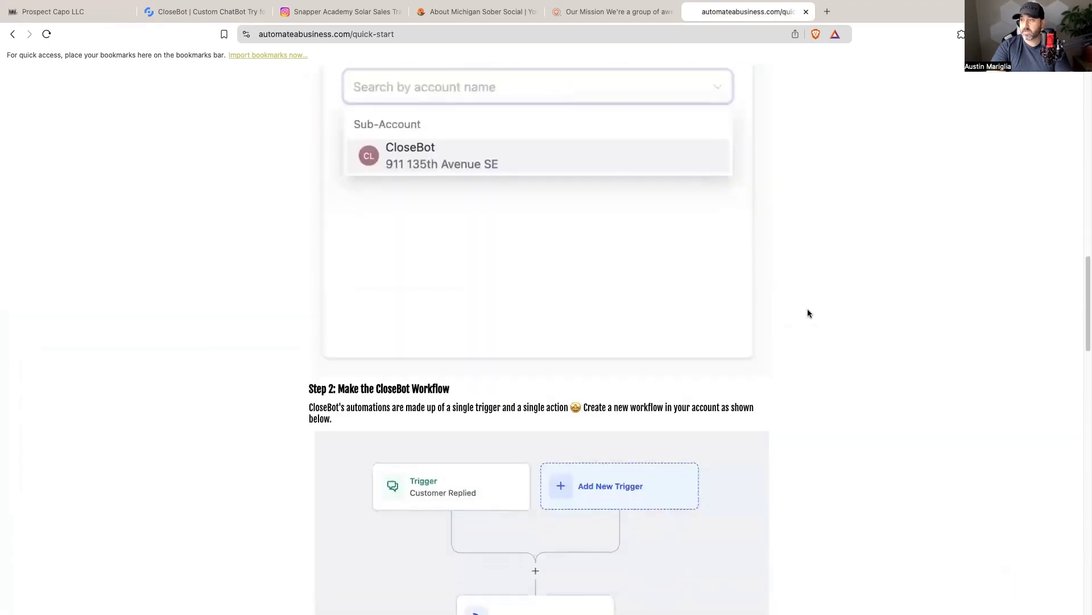
pyautogui.scroll(-3, 810, 310)
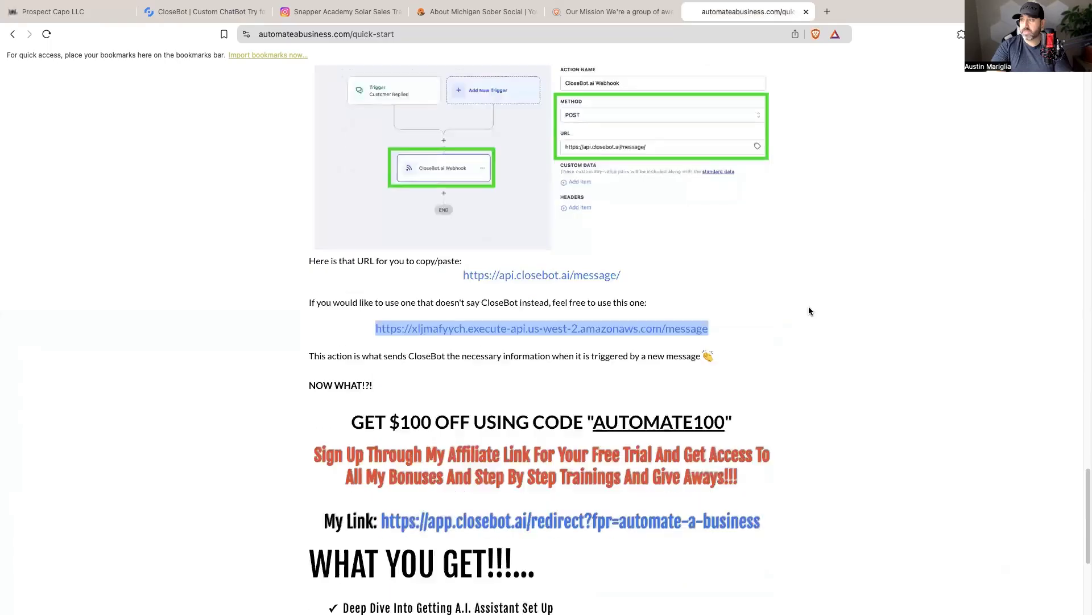
pyautogui.scroll(-3, 811, 311)
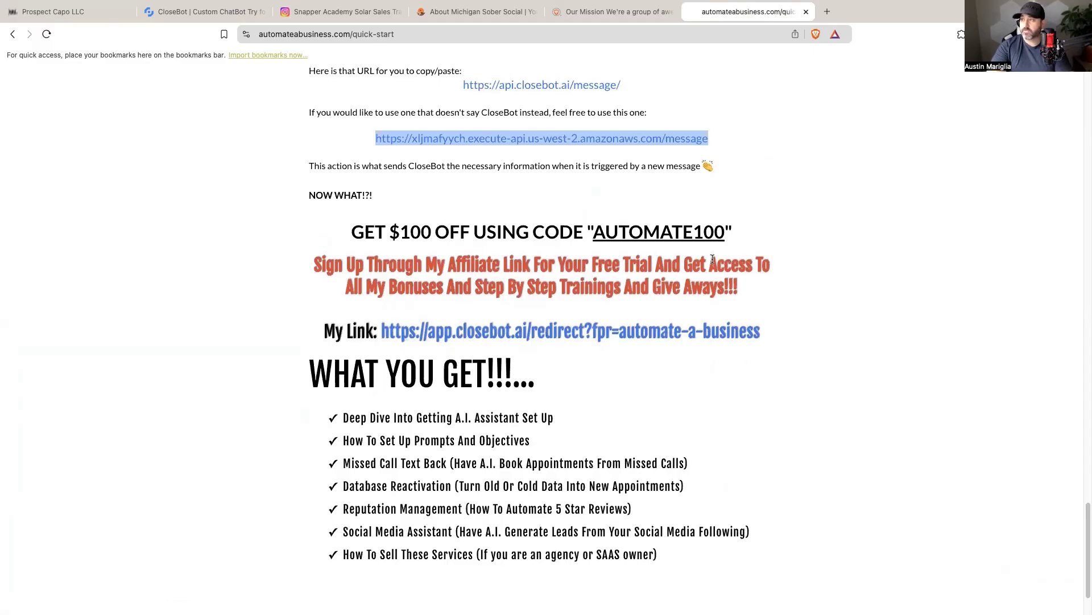
pyautogui.scroll(3, 876, 356)
pyautogui.scroll(9, 876, 350)
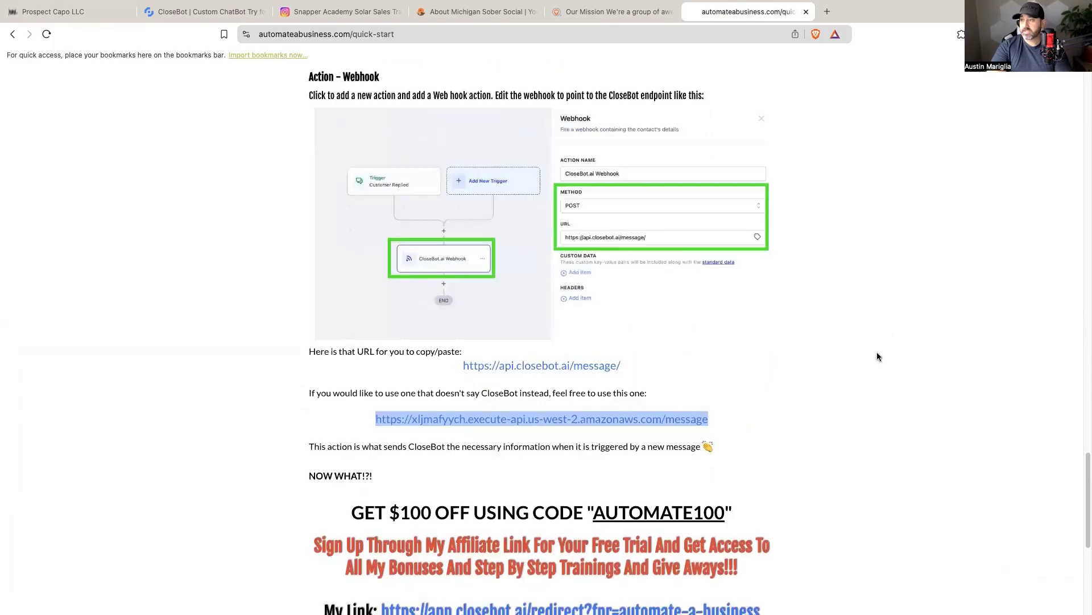
pyautogui.scroll(-9, 876, 350)
pyautogui.scroll(-3, 764, 432)
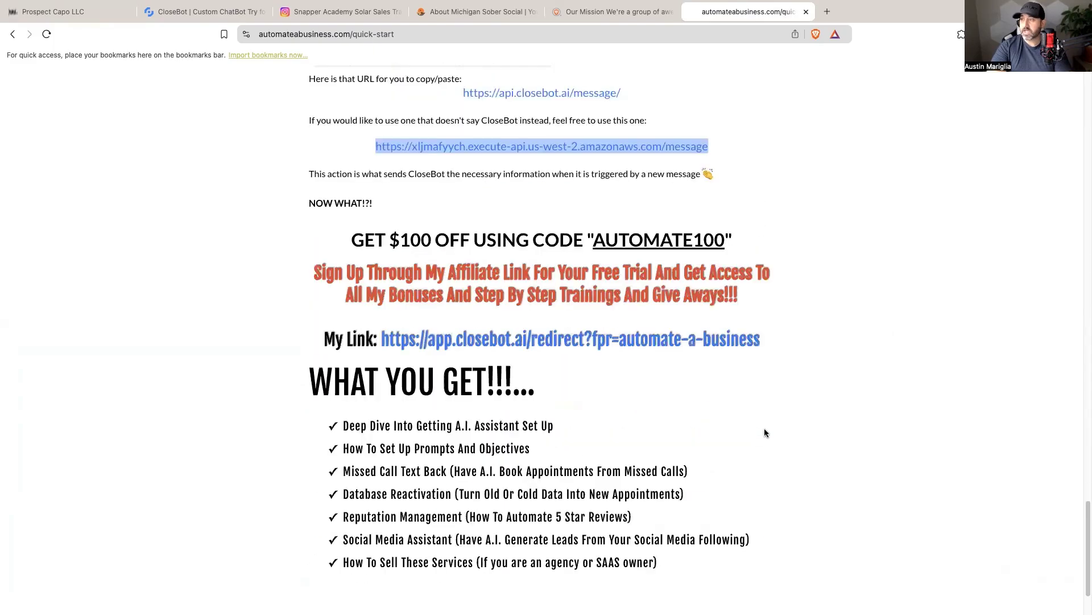
pyautogui.scroll(12, 766, 431)
pyautogui.scroll(-8, 767, 427)
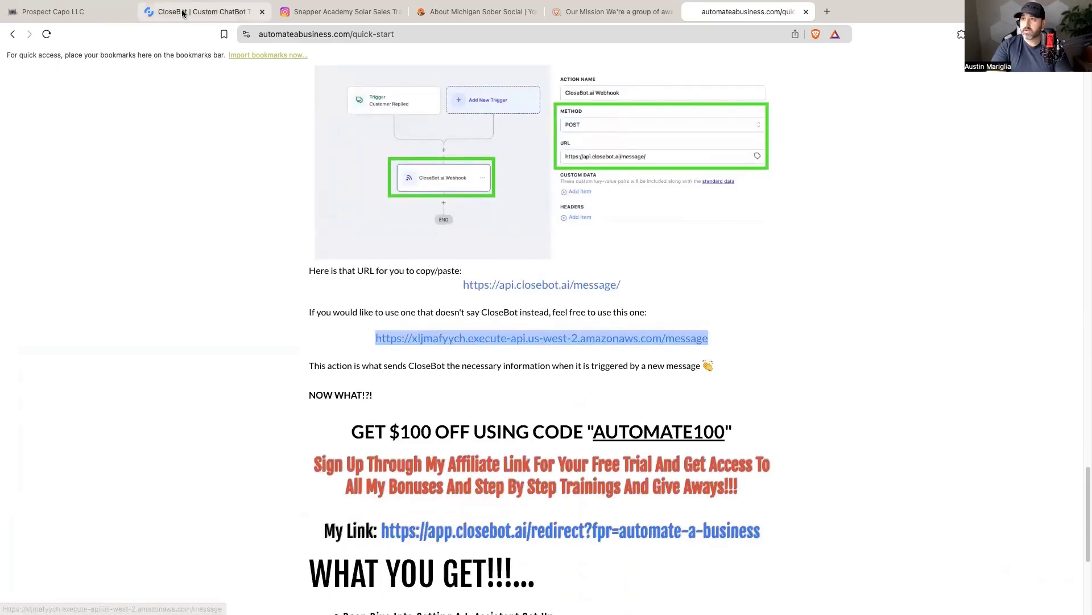
# Step: Save the HighLevel Webhook action, then glance at CloseBot's bot settings
pyautogui.click(53, 11)
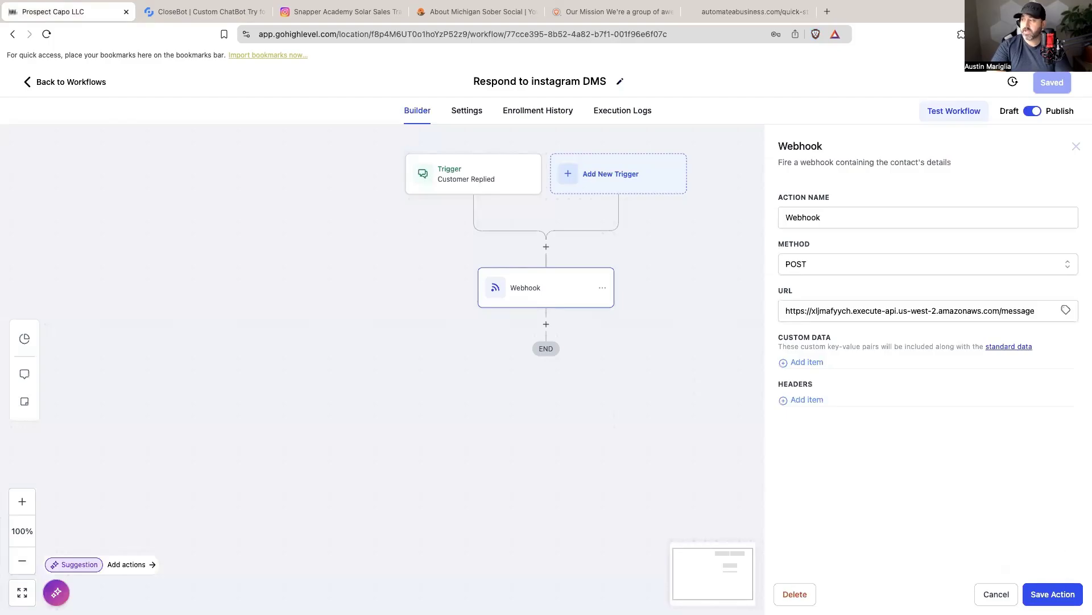
pyautogui.click(1053, 593)
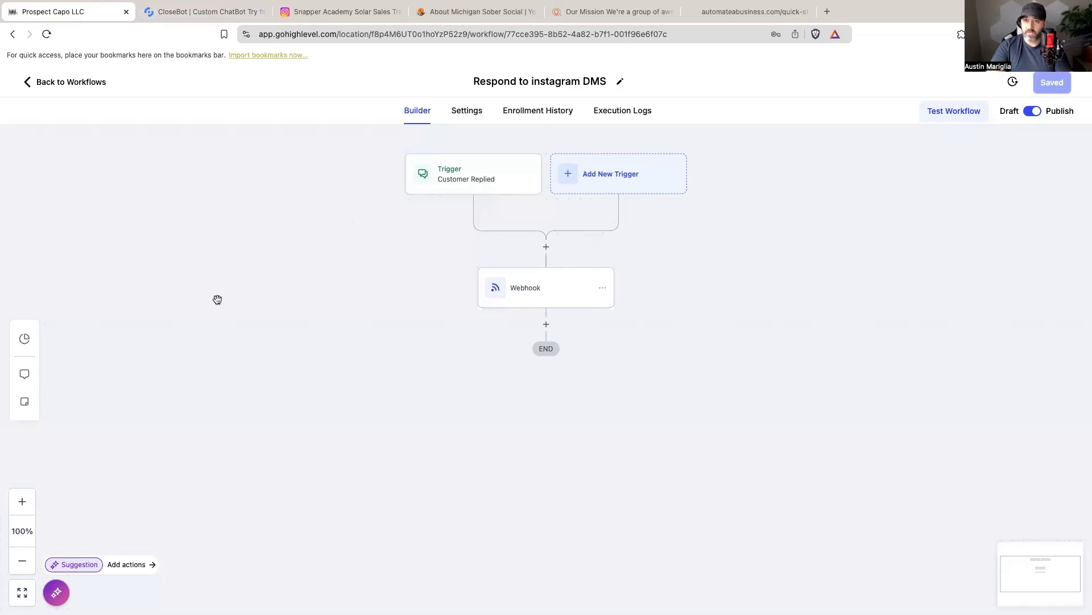
pyautogui.click(194, 13)
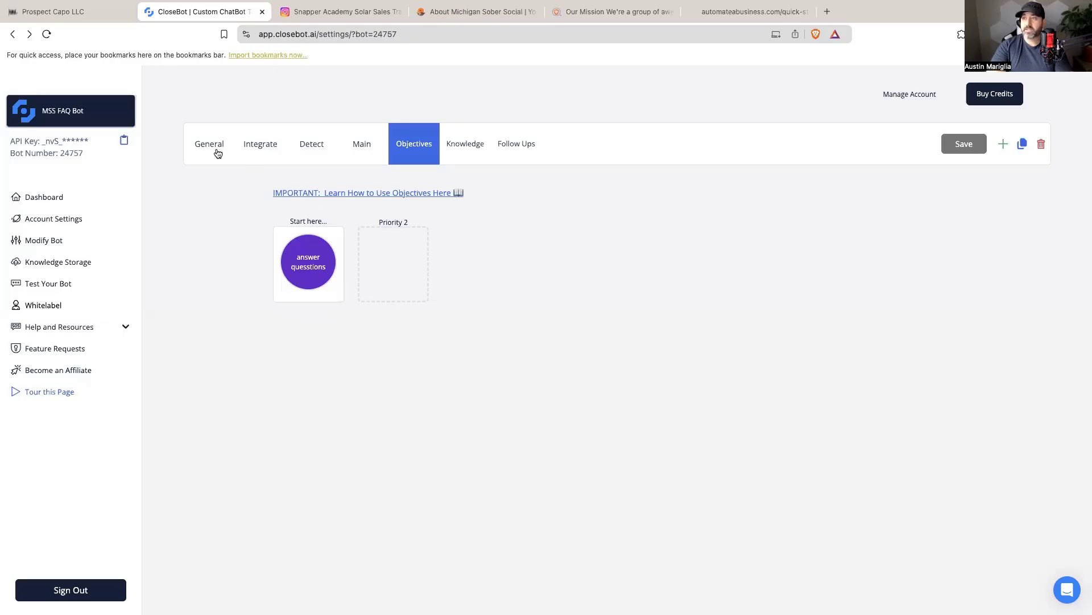
# Step: Open the Michigan Sober Social Instagram Direct messages inbox
pyautogui.click(96, 15)
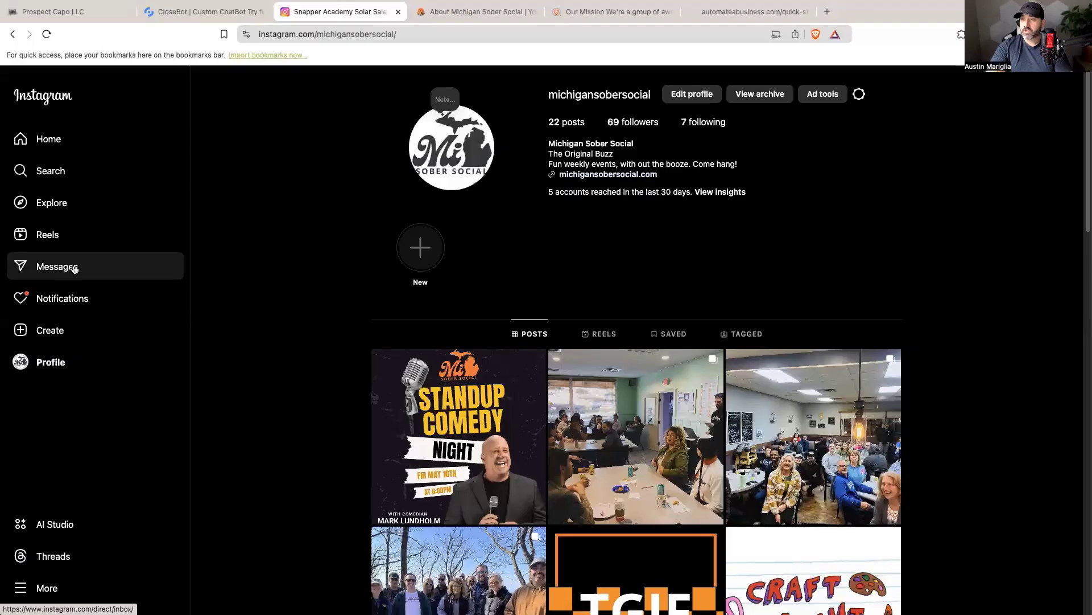
pyautogui.press('super+3')
pyautogui.click(69, 266)
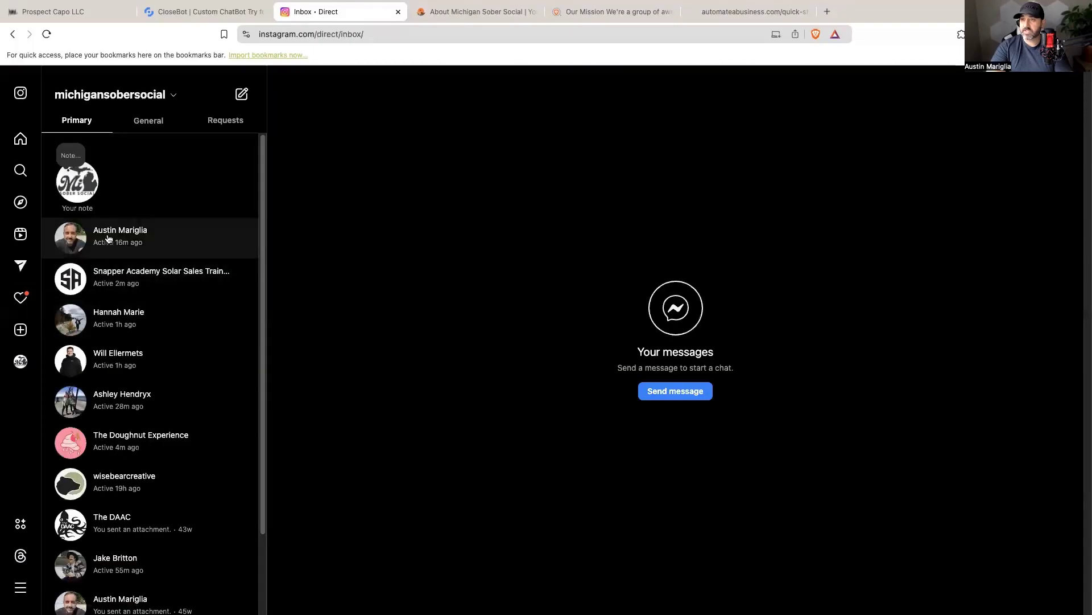
# Step: Open the test contact's DM thread with the bot's answers about locations, kids and website
pyautogui.click(107, 240)
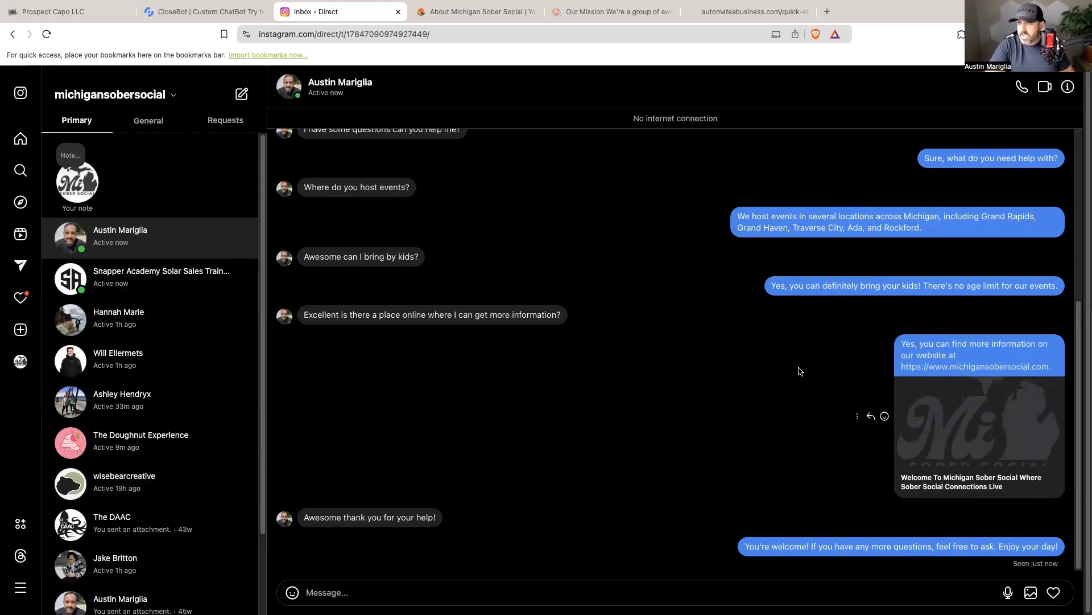
# Step: Return to CloseBot's Main settings with Important Business Information scrolled to 'Our Mission'
pyautogui.hotkey('ctrl', 'shift', 'Tab')
pyautogui.scroll(-5, 520, 395)
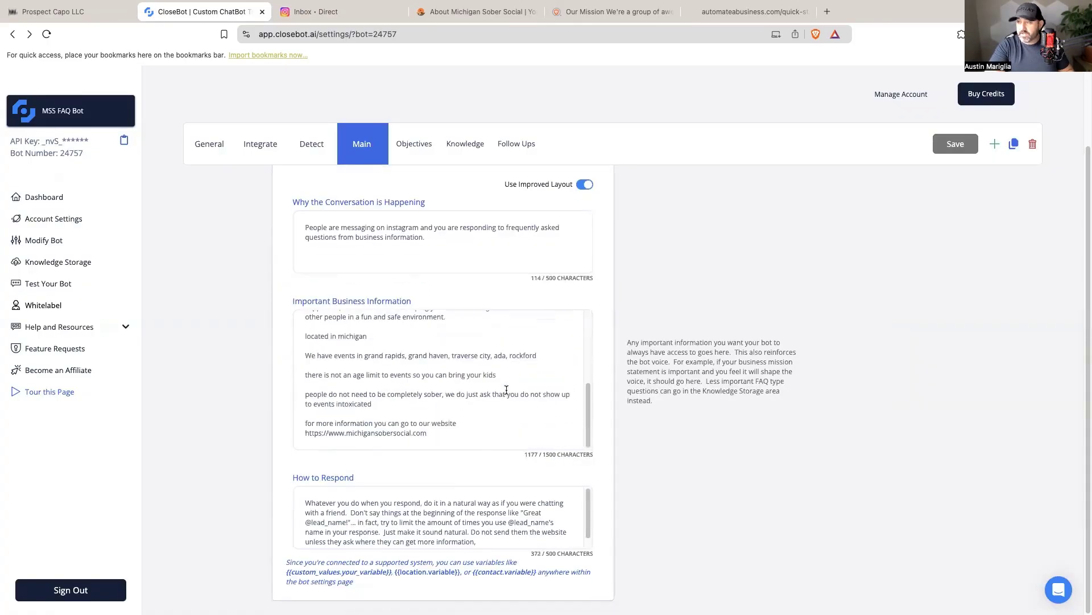
pyautogui.scroll(10, 497, 381)
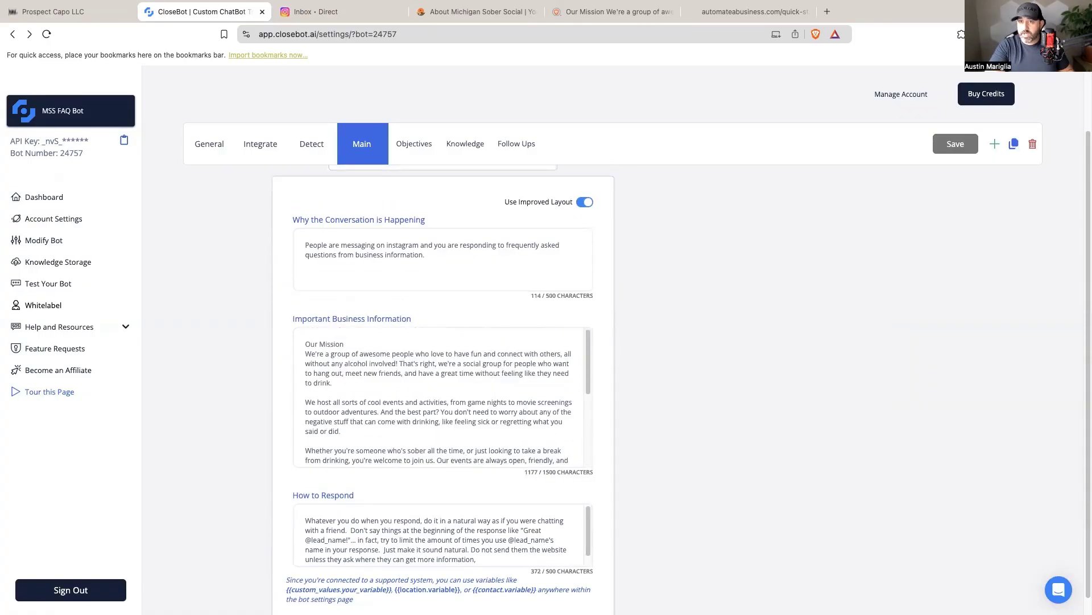